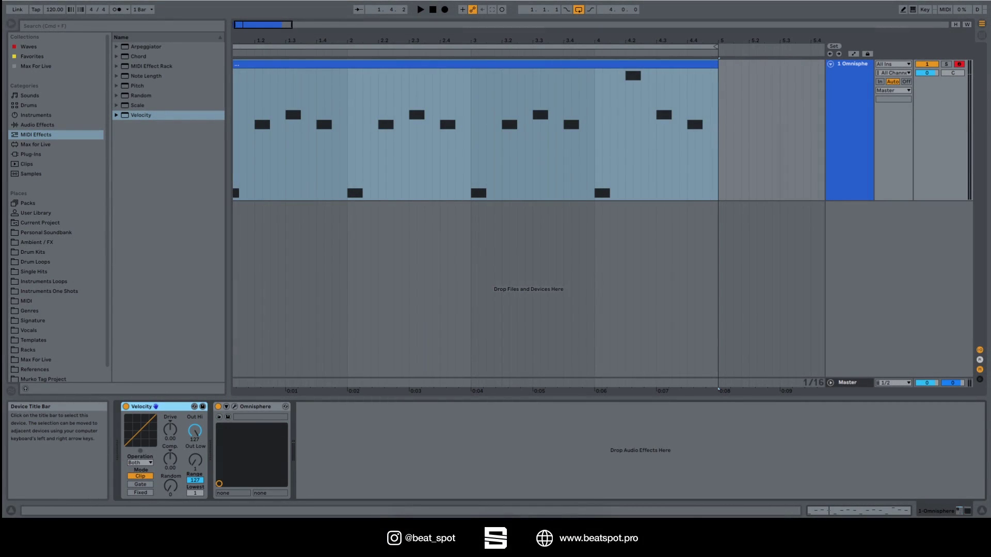
Select the Omnisphere track's MIDI clip, show its notes and velocity lane, and play it.
click(259, 409)
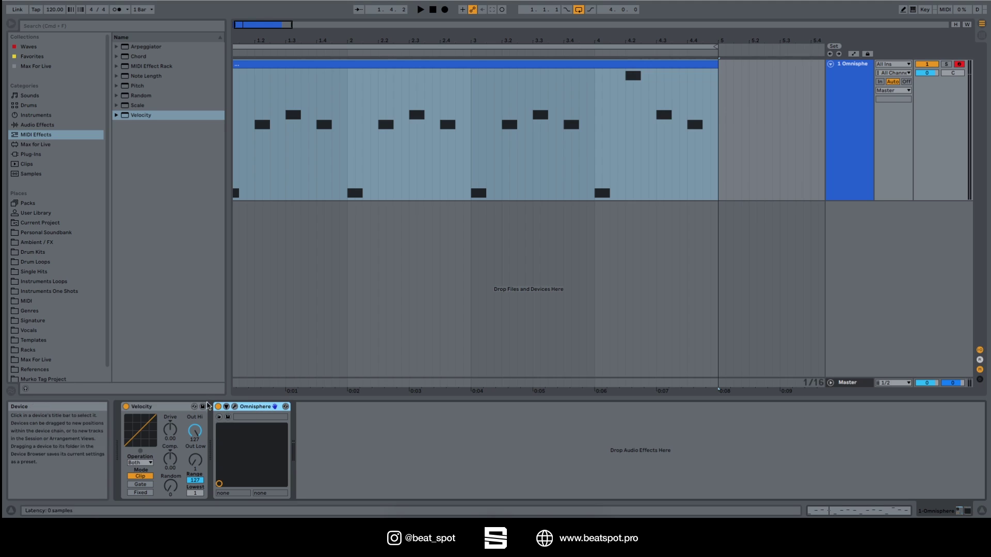
click(342, 119)
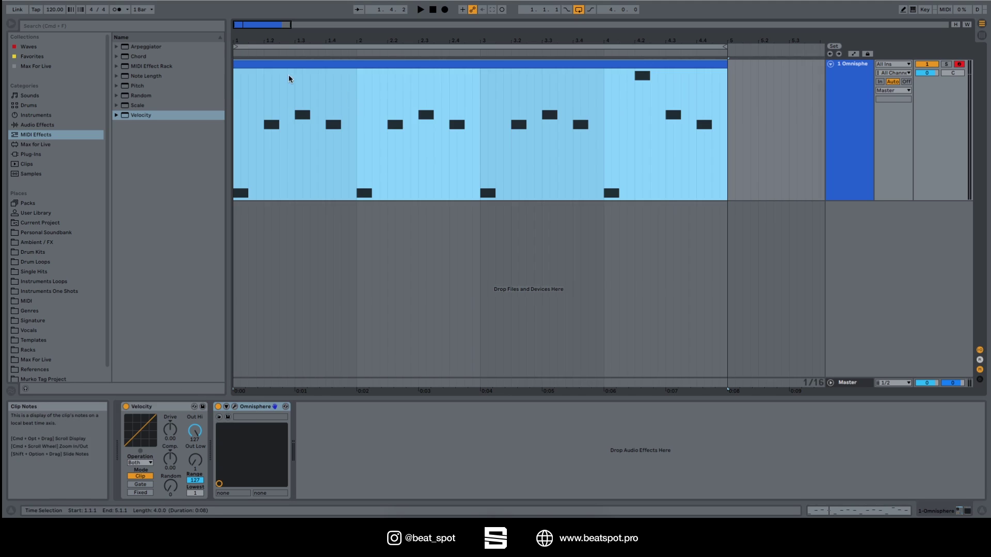
key(shift+Tab)
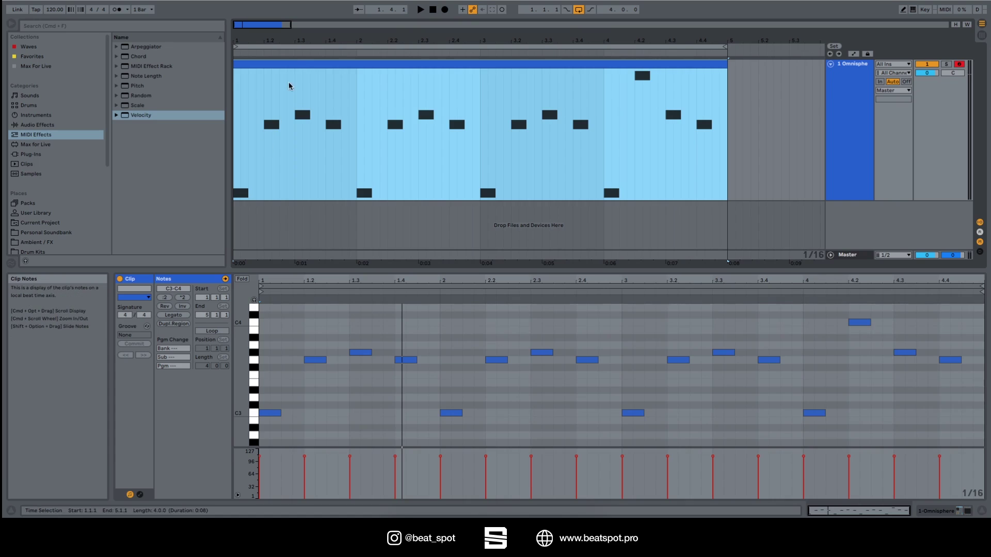
key(space)
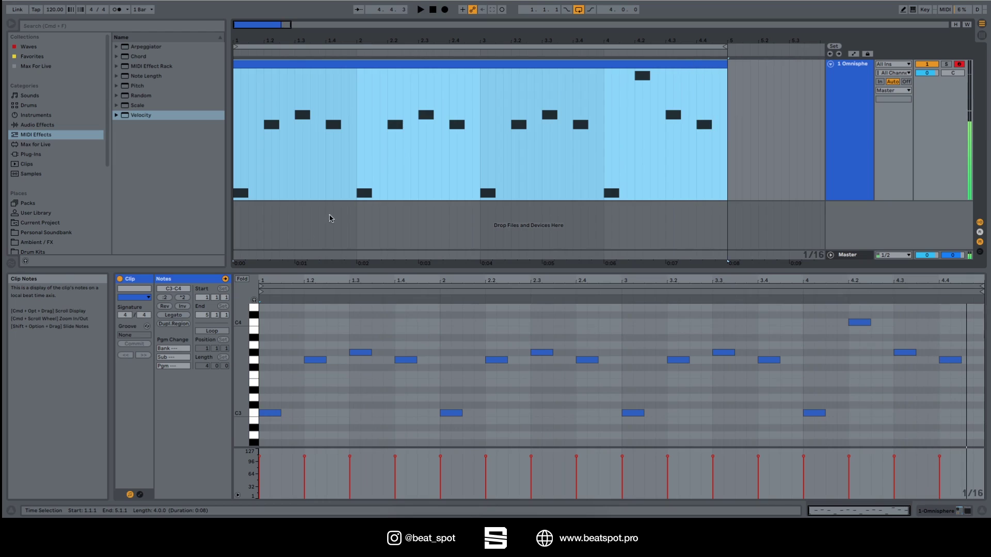
Bring back the device chain showing Velocity ahead of Omnisphere.
click(944, 513)
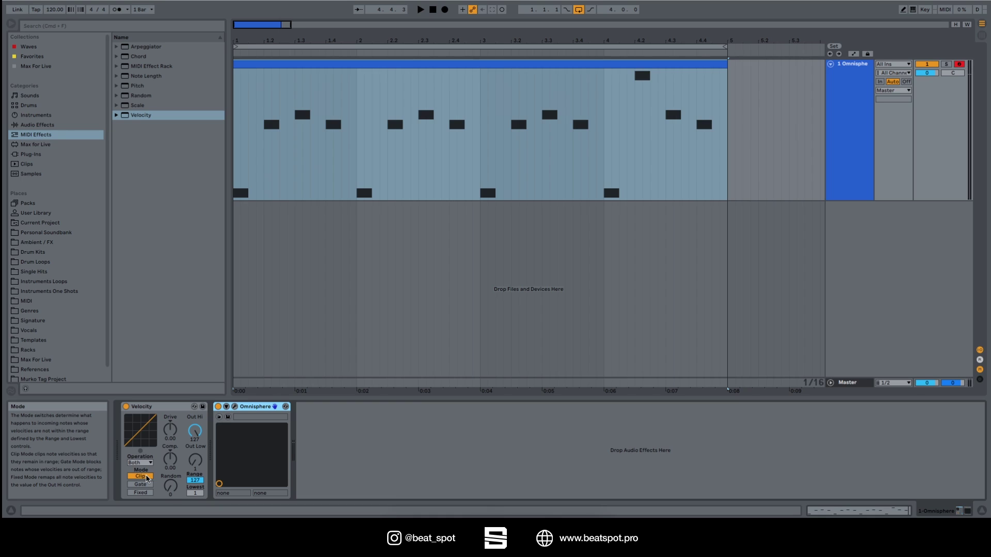
drag(194, 431, 195, 431)
click(141, 492)
key(space)
mouse_move(195, 438)
mouse_down()
mouse_move(195, 483)
mouse_move(195, 436)
mouse_up()
key(space)
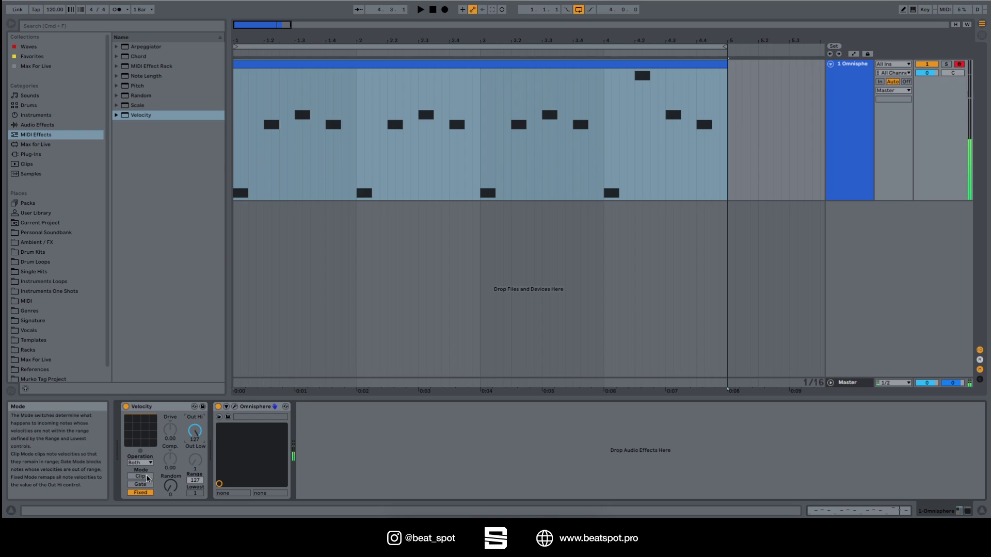
click(148, 477)
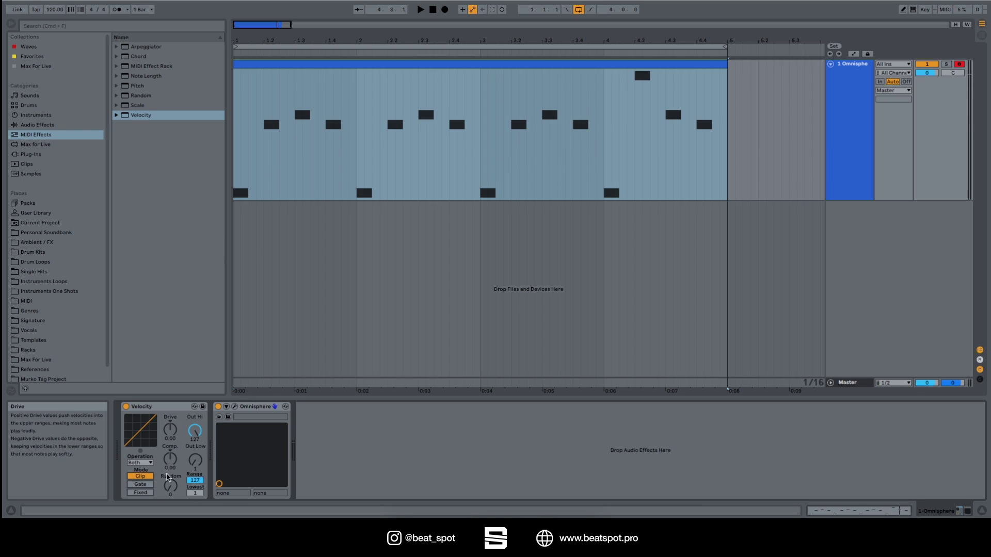
Raise Velocity's Drive to 1.00 and audition the louder clip, then stop.
drag(170, 430, 170, 412)
key(space)
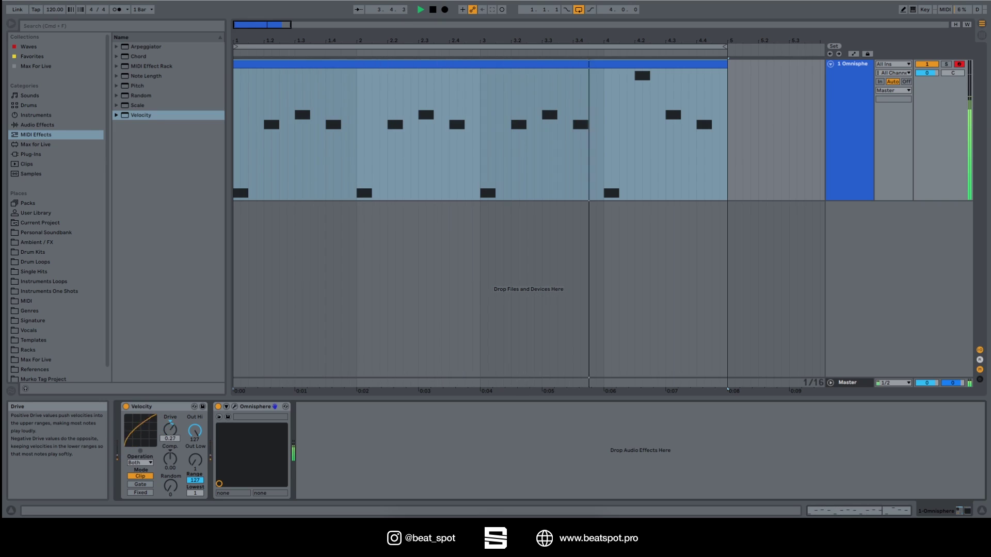
key(space)
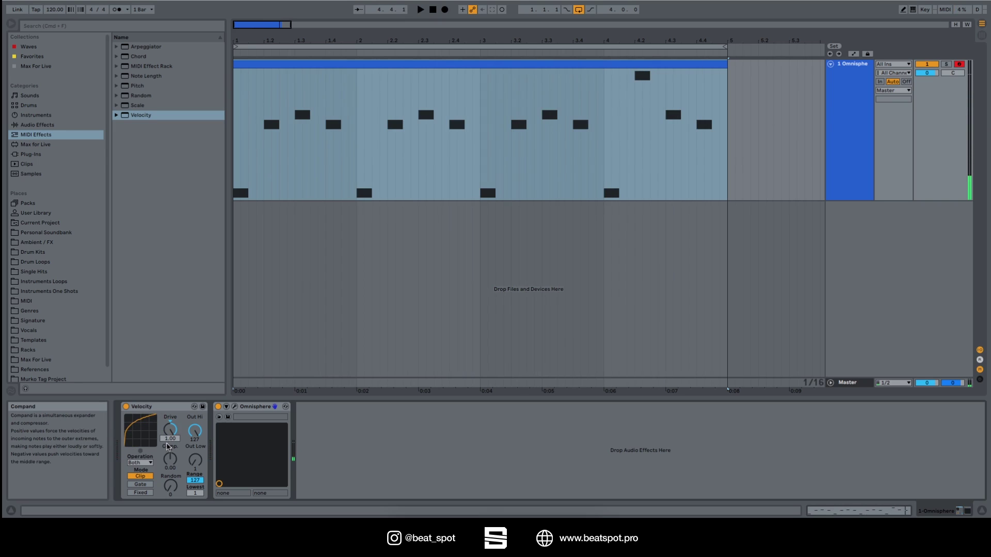
Lower the first C3 note's velocity to 61 in the clip editor.
double_click(363, 176)
click(264, 460)
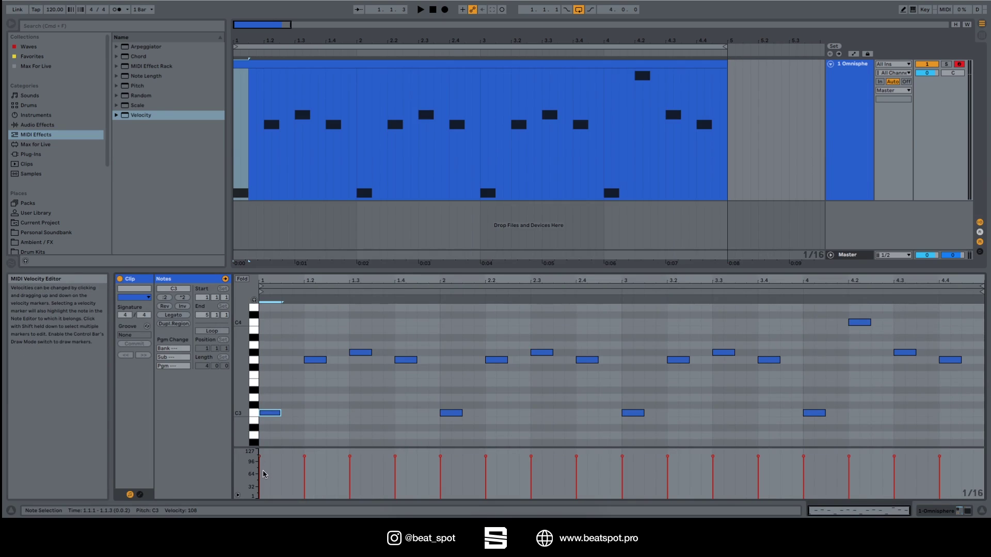
drag(264, 473, 264, 485)
Return to the device chain and play the whole clip through once.
key(shift+Tab)
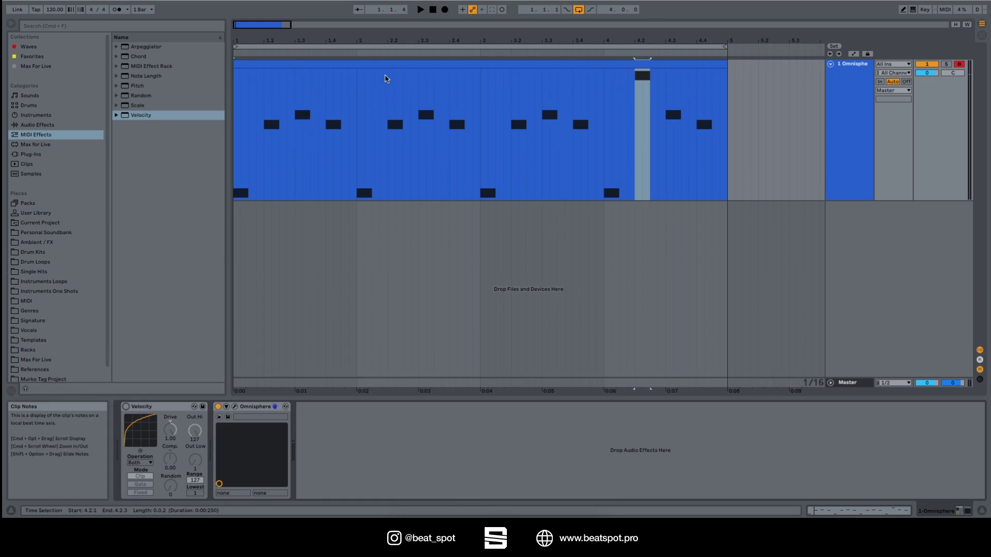
click(376, 65)
key(space)
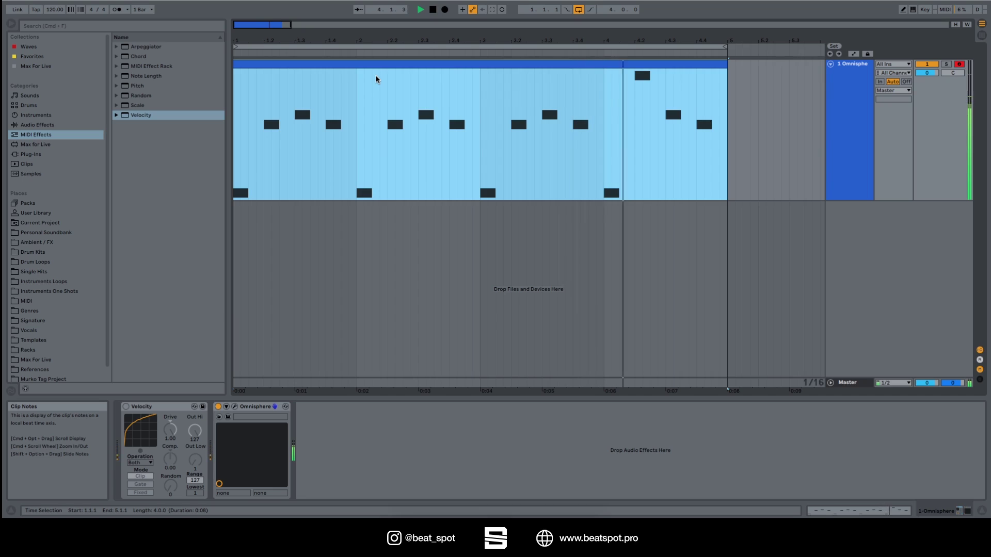
key(space)
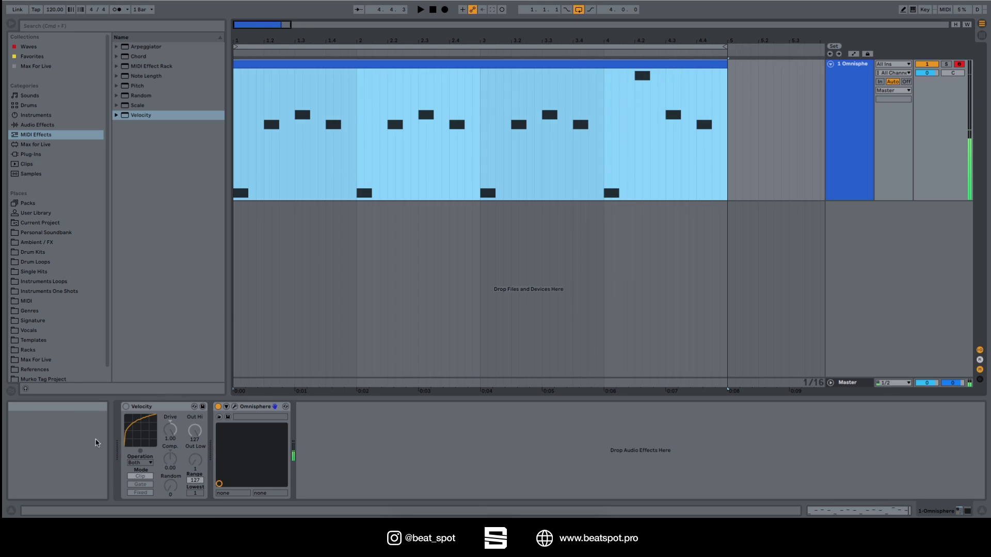
Reactivate the Velocity device and audition the clip through it once more.
click(126, 406)
key(space)
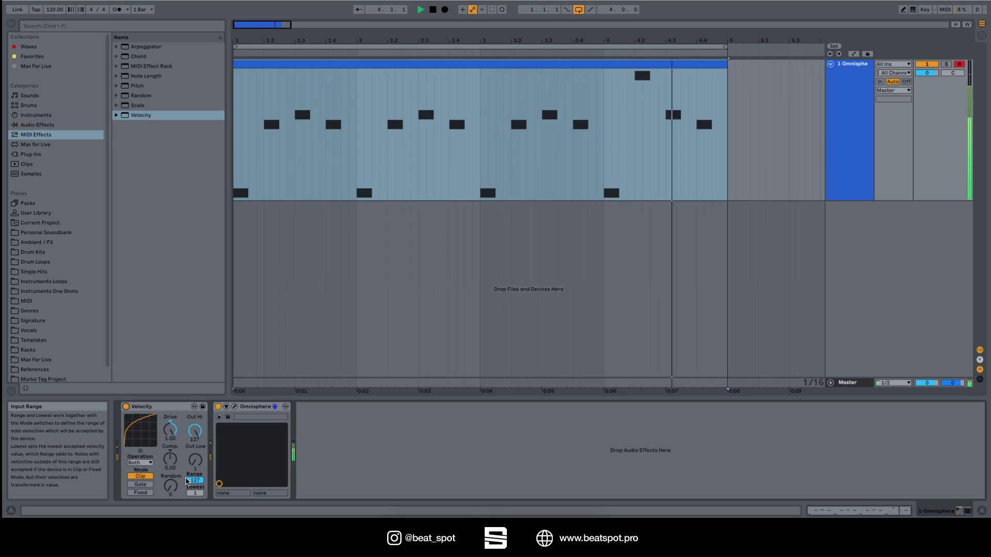
key(space)
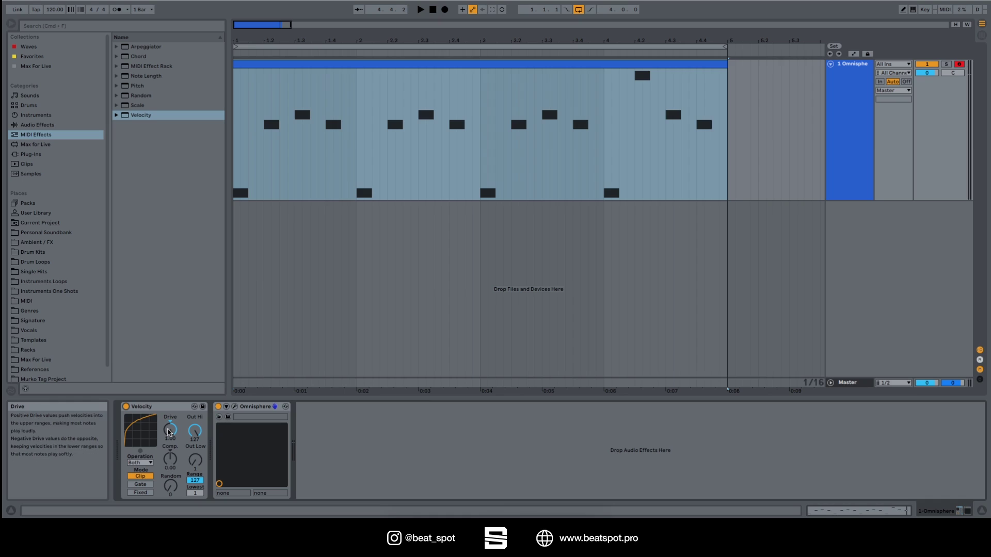
Sweep Velocity's Comp up to about 0.94 and down to about -0.90.
drag(167, 457, 170, 508)
drag(170, 459, 170, 410)
drag(170, 459, 170, 506)
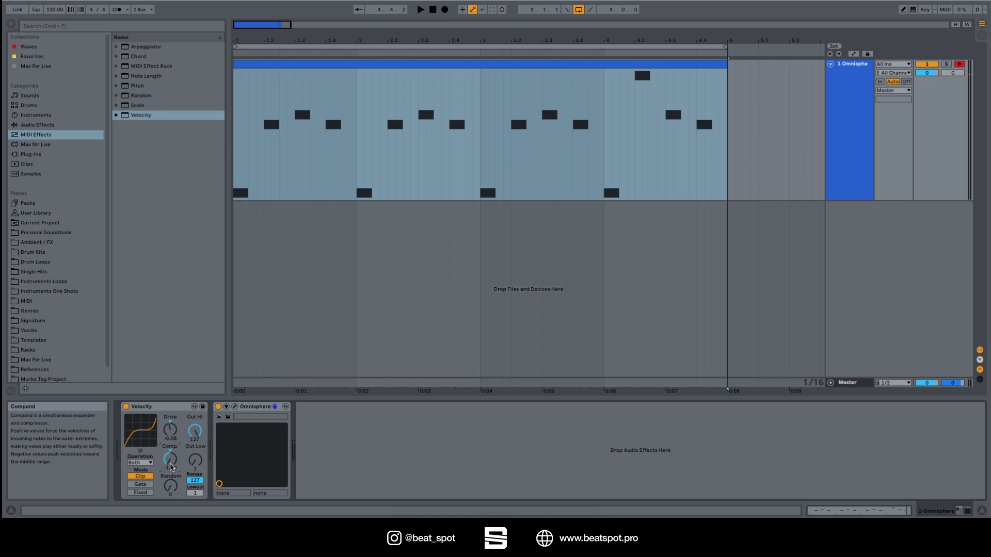
Try Comp at 1.00 and 0.41, then play the clip and stop it.
drag(172, 467, 172, 447)
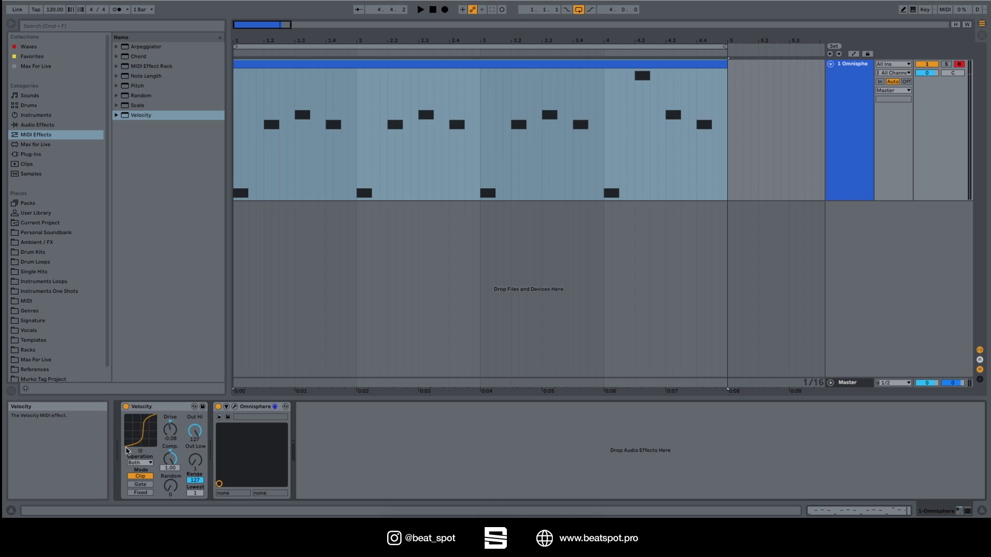
drag(171, 458, 171, 490)
click(312, 63)
key(space)
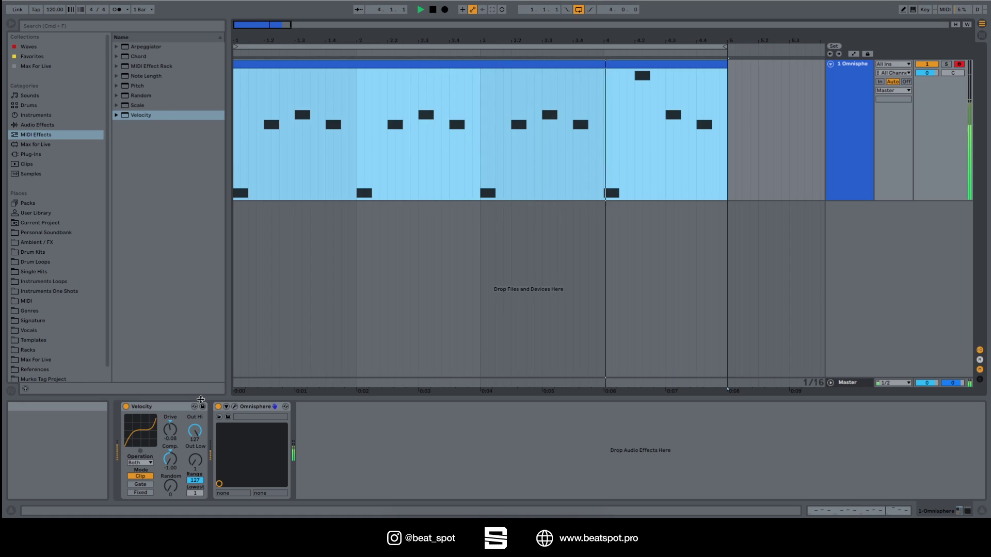
key(space)
key(space)
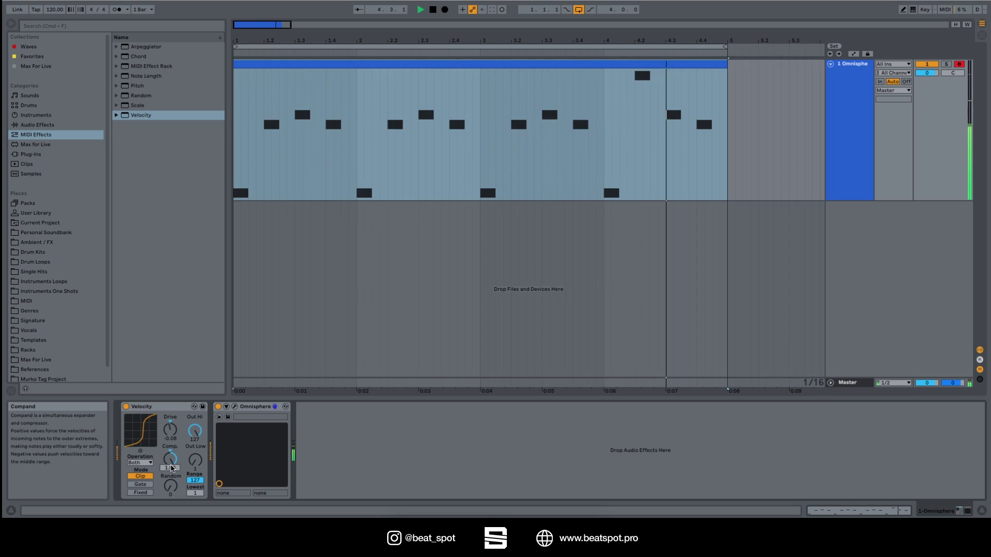
key(space)
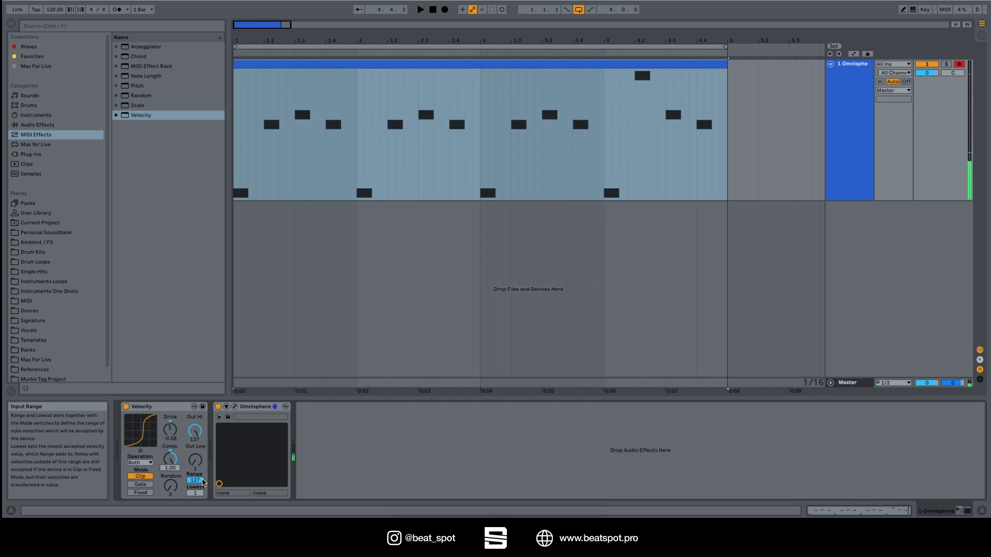
Reset Comp to 0.00, audition Random at 64, return Random to 0, and drop Out Hi to 0.
mouse_move(171, 458)
mouse_down()
mouse_move(173, 488)
mouse_move(173, 476)
mouse_up()
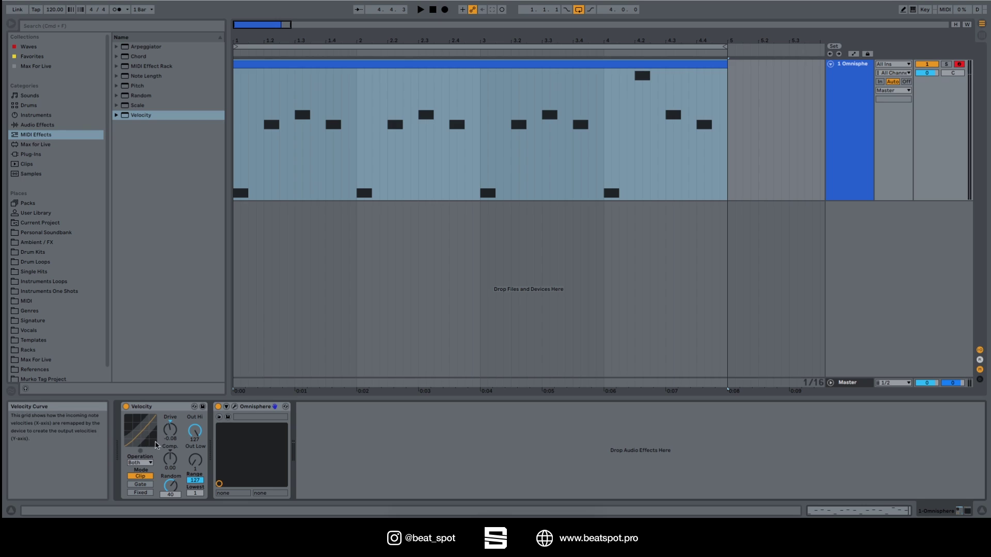
drag(165, 493, 170, 470)
key(space)
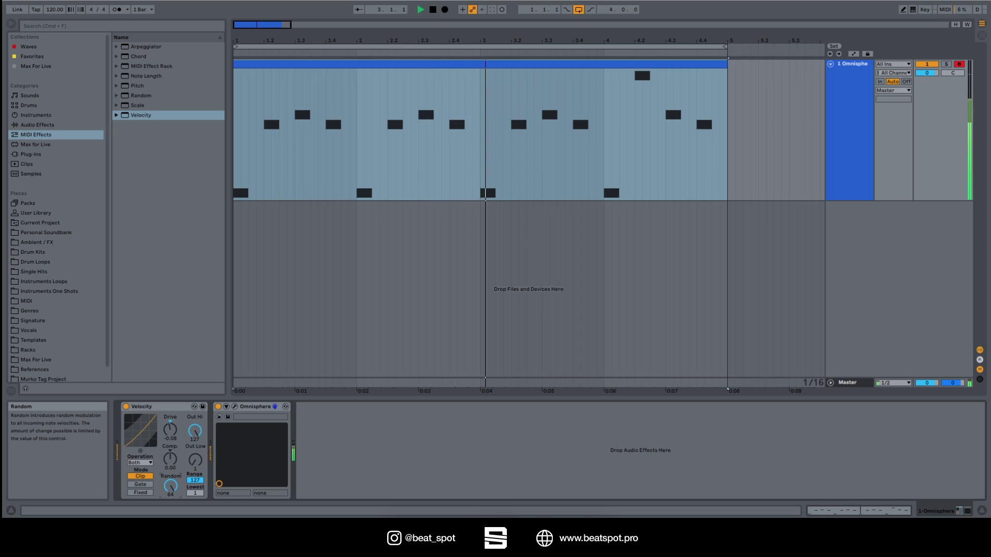
key(space)
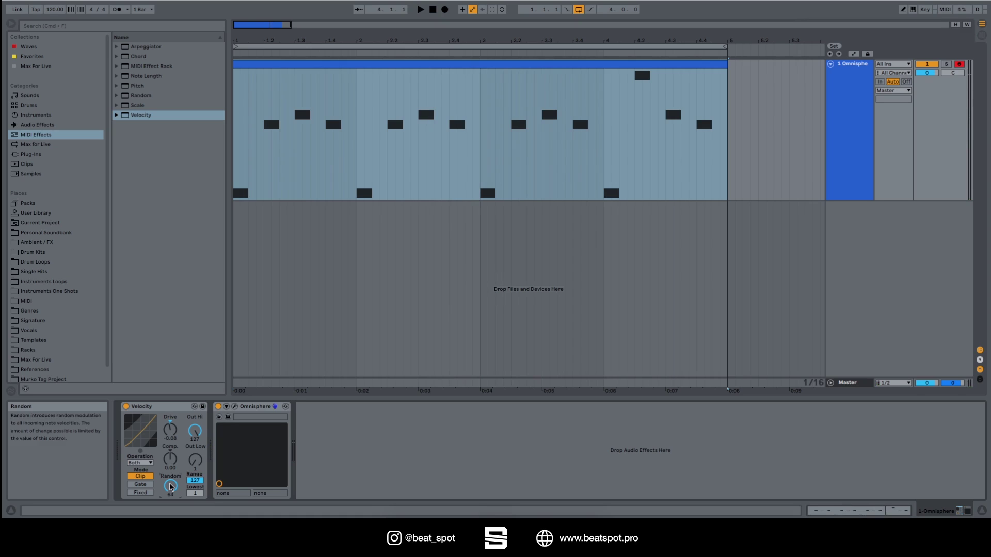
drag(171, 487, 171, 516)
mouse_move(194, 431)
mouse_down()
mouse_move(194, 469)
mouse_move(195, 436)
mouse_up()
Play the clip while raising Velocity's Out Low minimum output velocity.
key(space)
key(space)
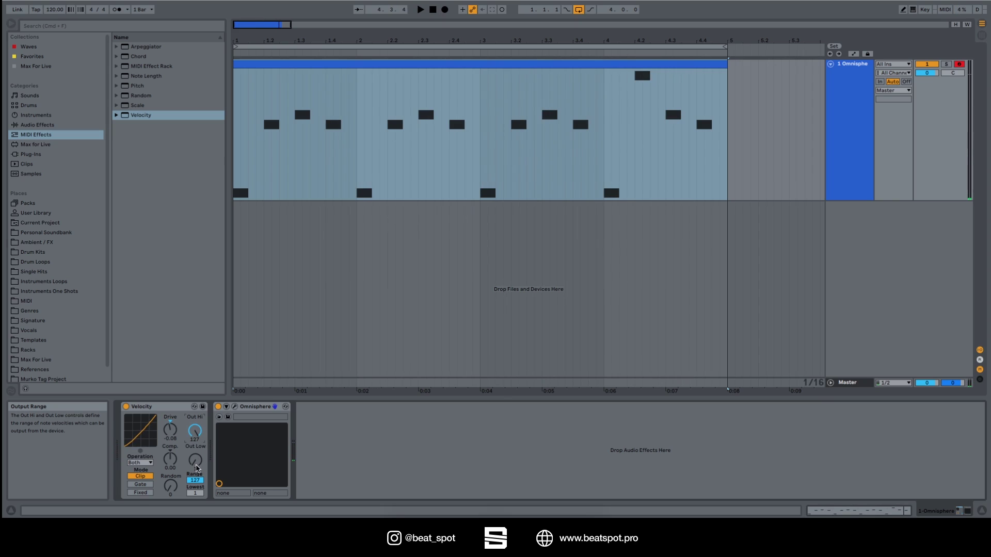
key(space)
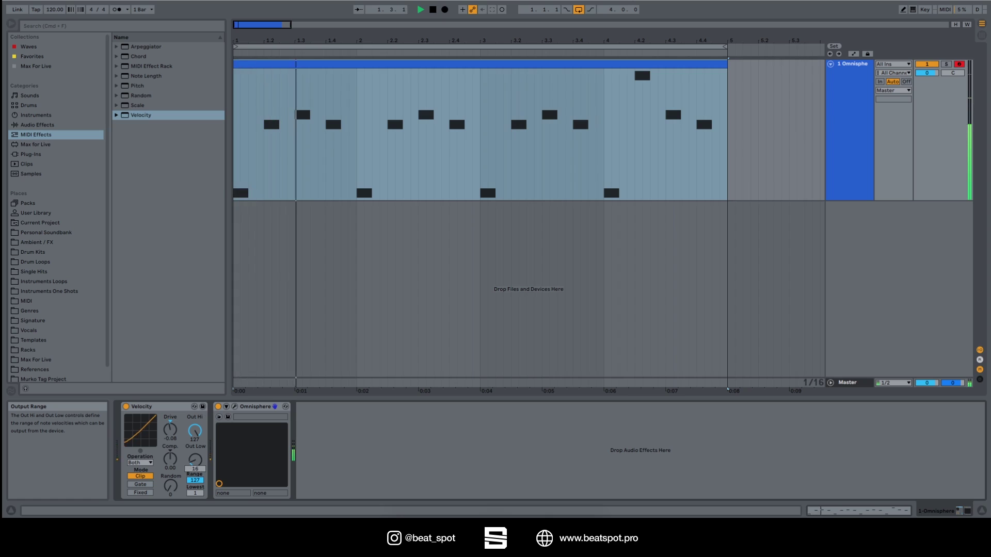
mouse_move(197, 469)
mouse_down()
mouse_move(197, 433)
mouse_move(197, 481)
mouse_up()
Audition Gate mode with Range 72, then undo back to Clip mode with Range 127, Lowest 0.
key(space)
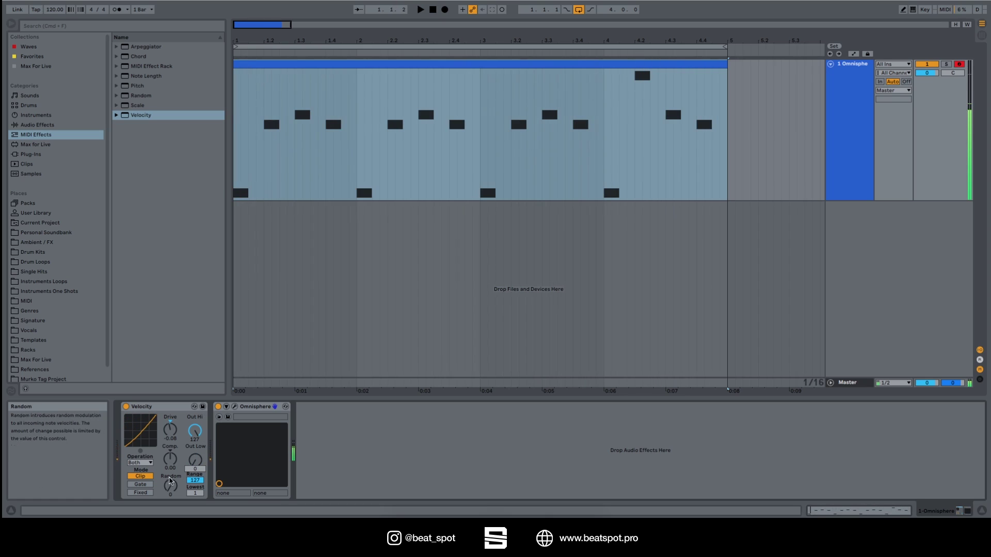
click(142, 485)
mouse_move(195, 480)
mouse_down()
mouse_move(197, 462)
mouse_move(198, 483)
mouse_up()
key(space)
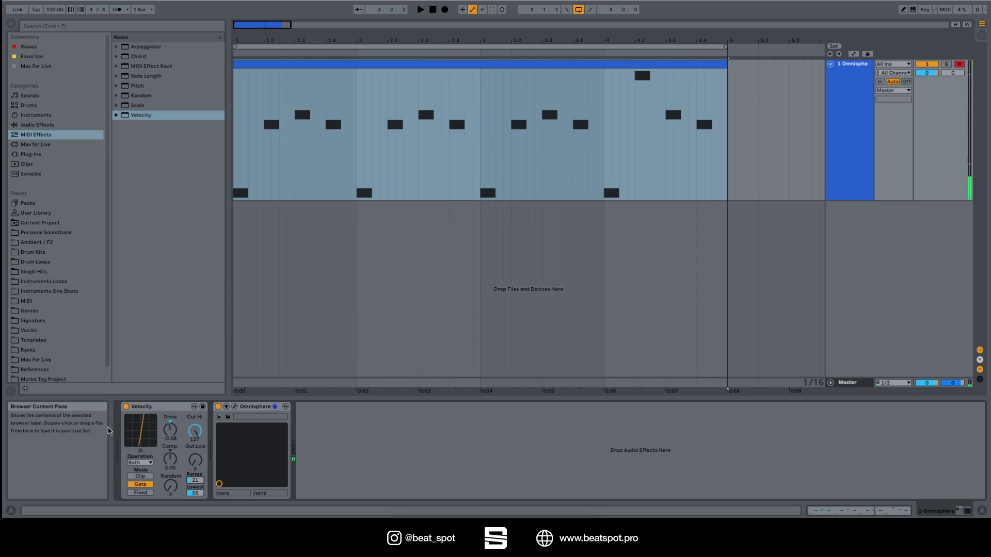
key(space)
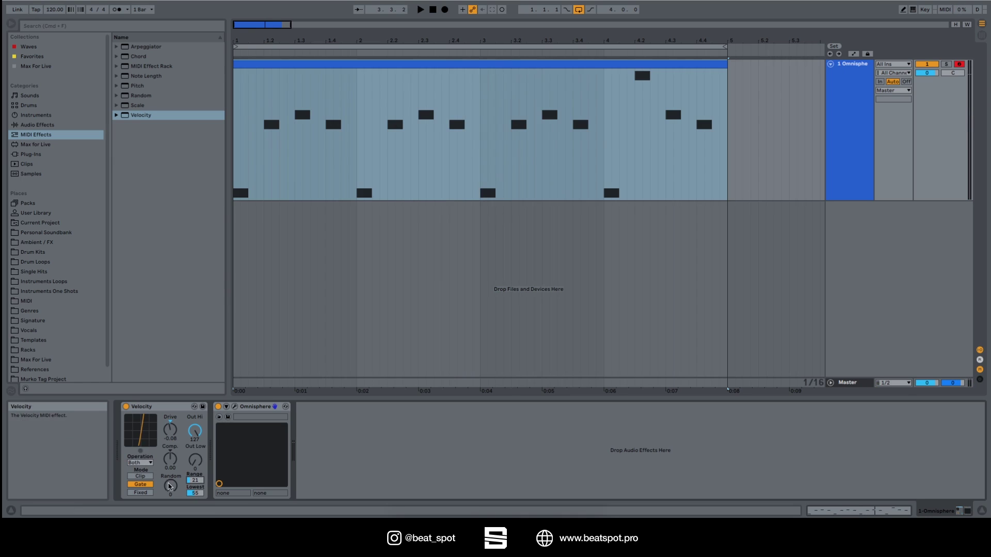
key(super+z)
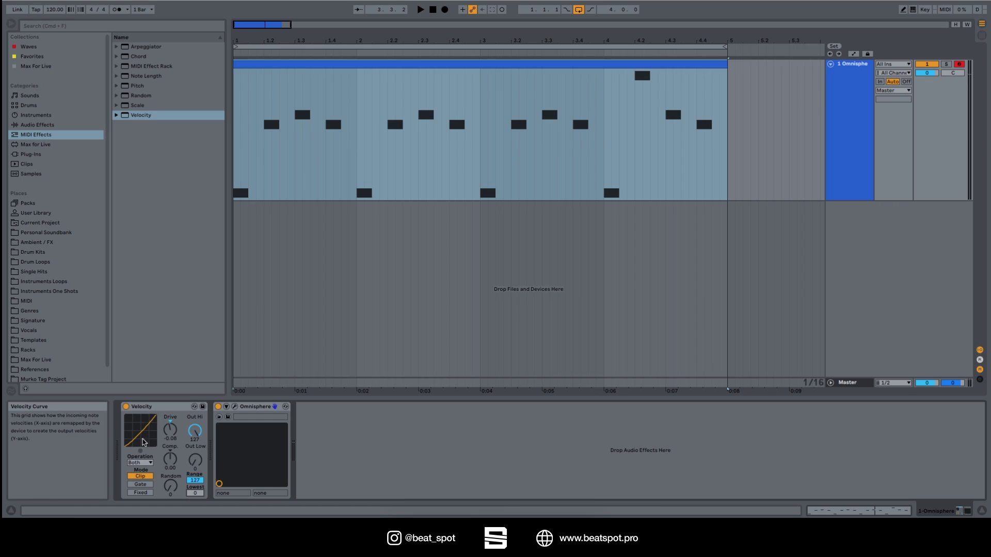
Raise the Velocity Lowest to 47, leaving Range at 33, and audition the clip.
mouse_move(196, 493)
mouse_down()
mouse_move(195, 471)
mouse_move(196, 483)
mouse_up()
key(space)
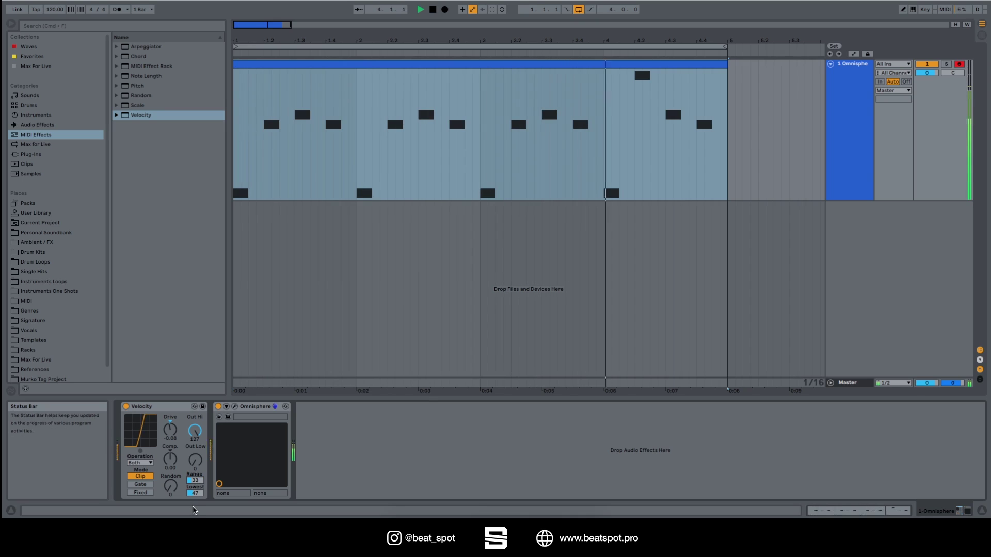
key(space)
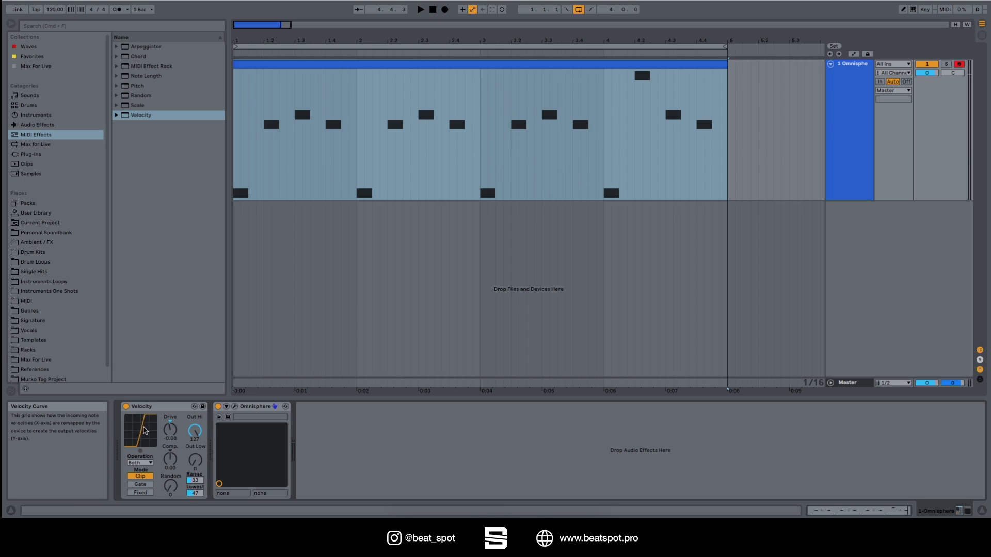
Reset Comp, push Drive to about 1.00, and return Random to 0.
mouse_move(170, 459)
mouse_down()
mouse_move(170, 413)
mouse_move(170, 449)
mouse_up()
key(Delete)
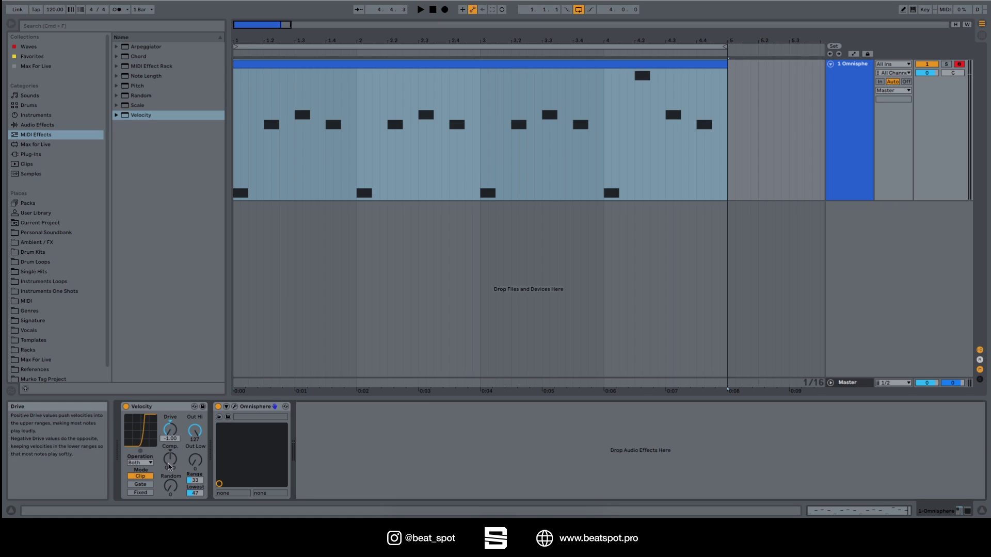
click(172, 484)
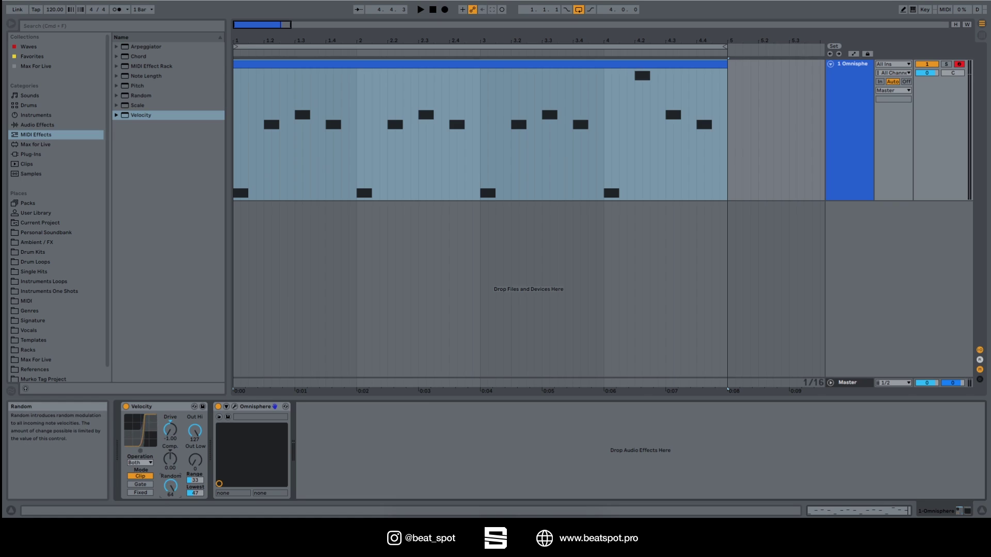
drag(170, 485, 170, 511)
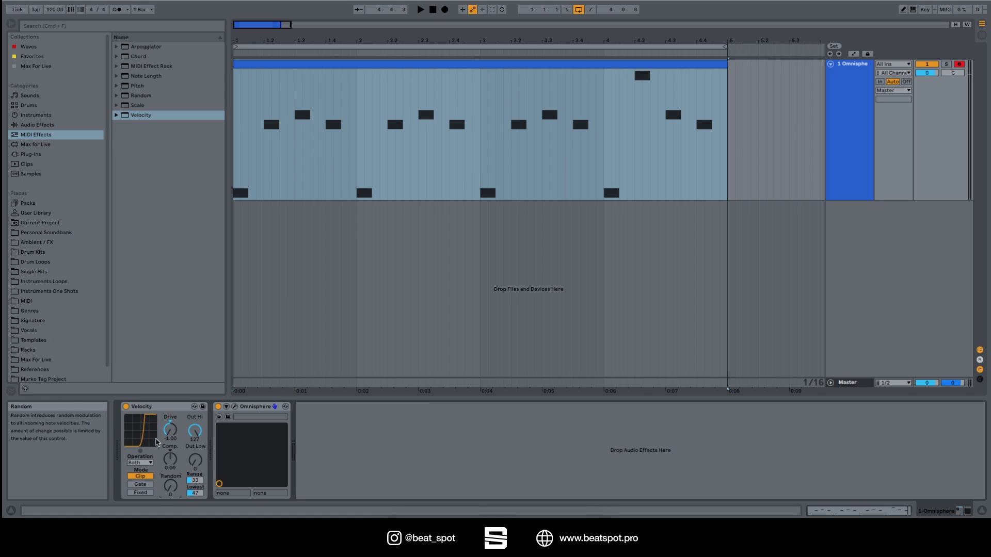